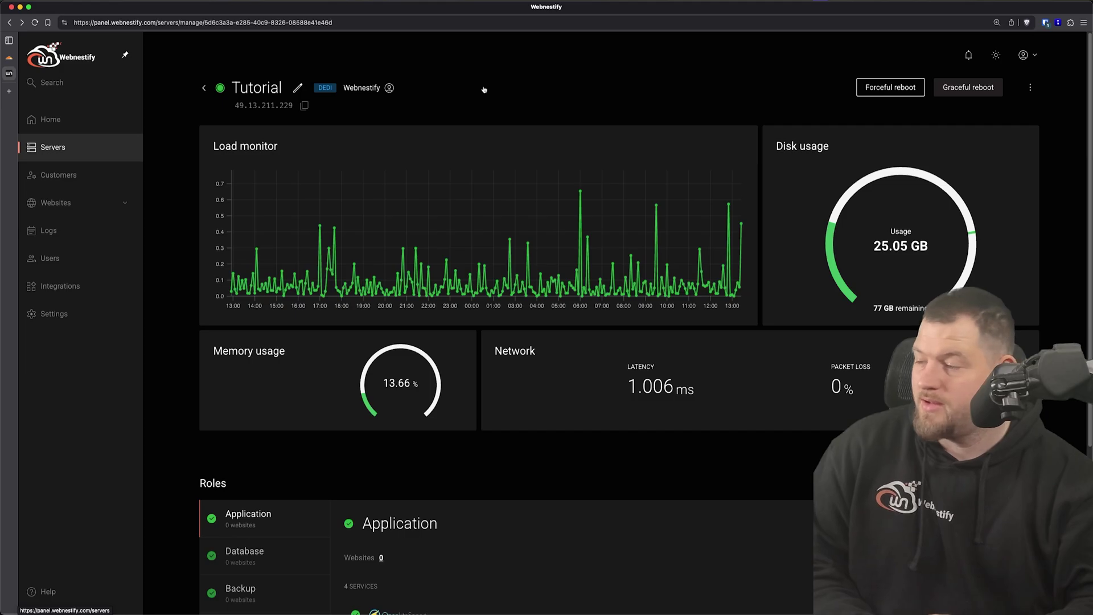
- Copy the Tutorial server's IP 49.13.211.229 in Webnestify, then return to Cloudflare's webnestify.cc DNS records
{"action": "left_click", "coordinate": [304, 106]}
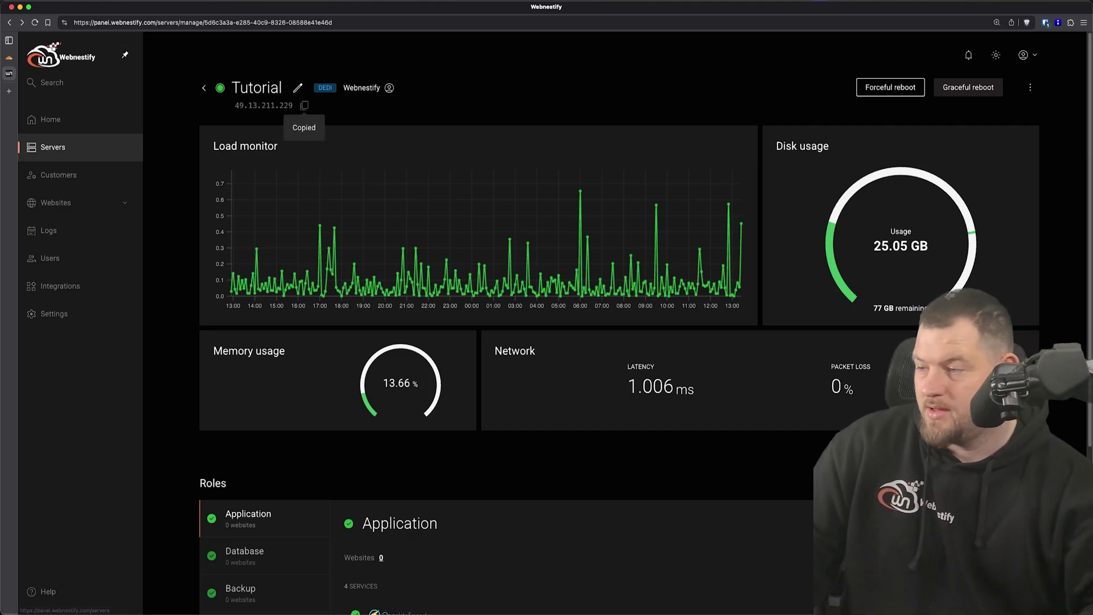
{"action": "left_click", "coordinate": [10, 59]}
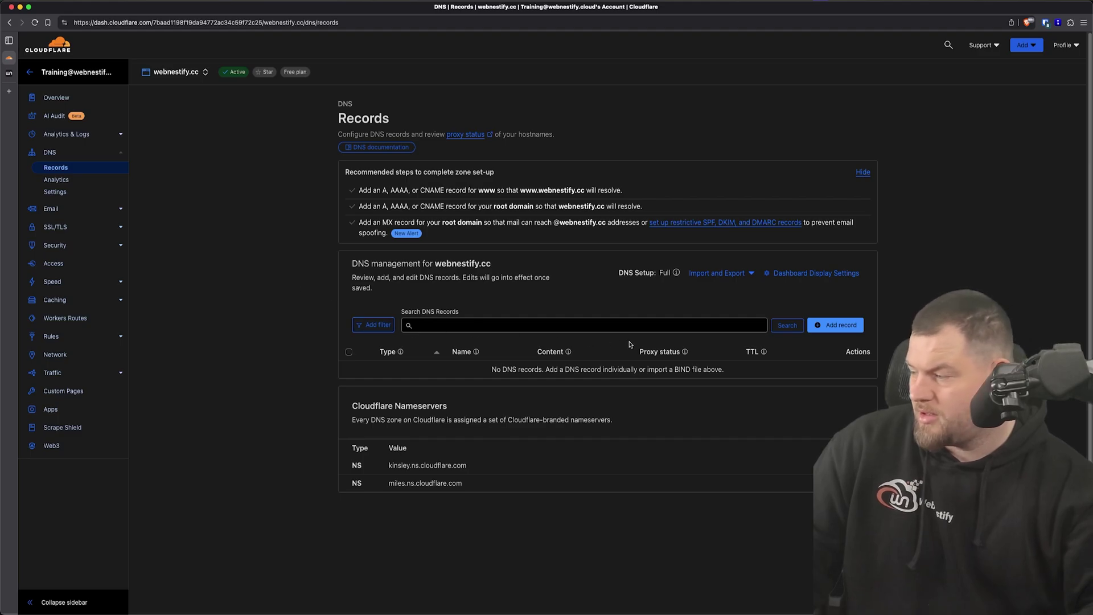
- Save a new A record named server-production with the pasted IPv4 address 49.13.211.229
{"action": "left_click", "coordinate": [821, 325]}
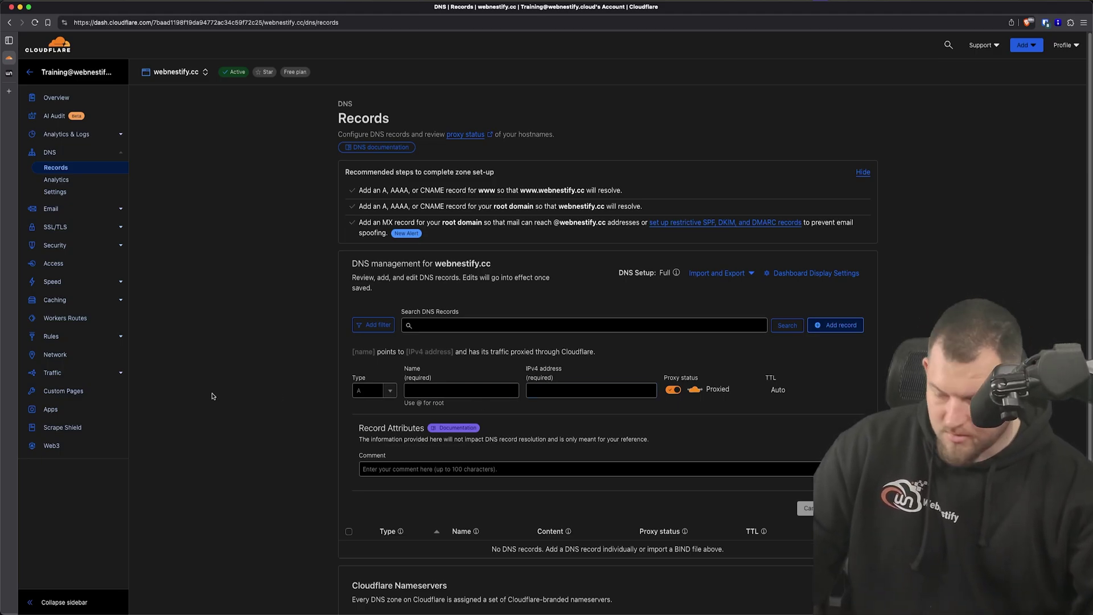
{"action": "key", "text": "super+equal"}
{"action": "key", "text": "super+equal"}
{"action": "key", "text": "super+equal"}
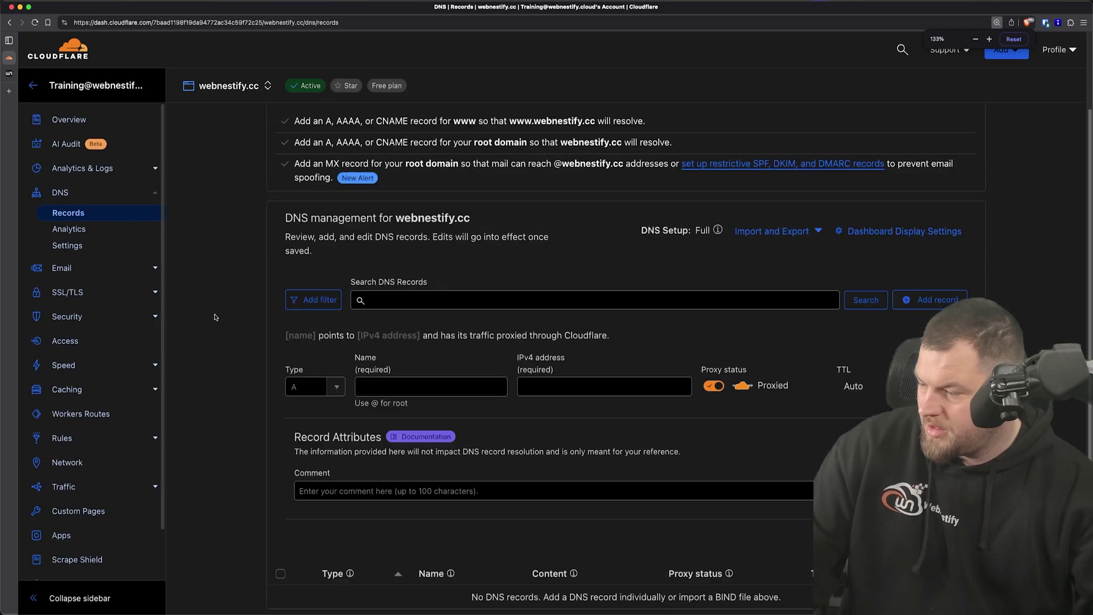
{"action": "scroll", "coordinate": [219, 313], "scroll_direction": "down", "scroll_amount": 1}
{"action": "left_click", "coordinate": [375, 313]}
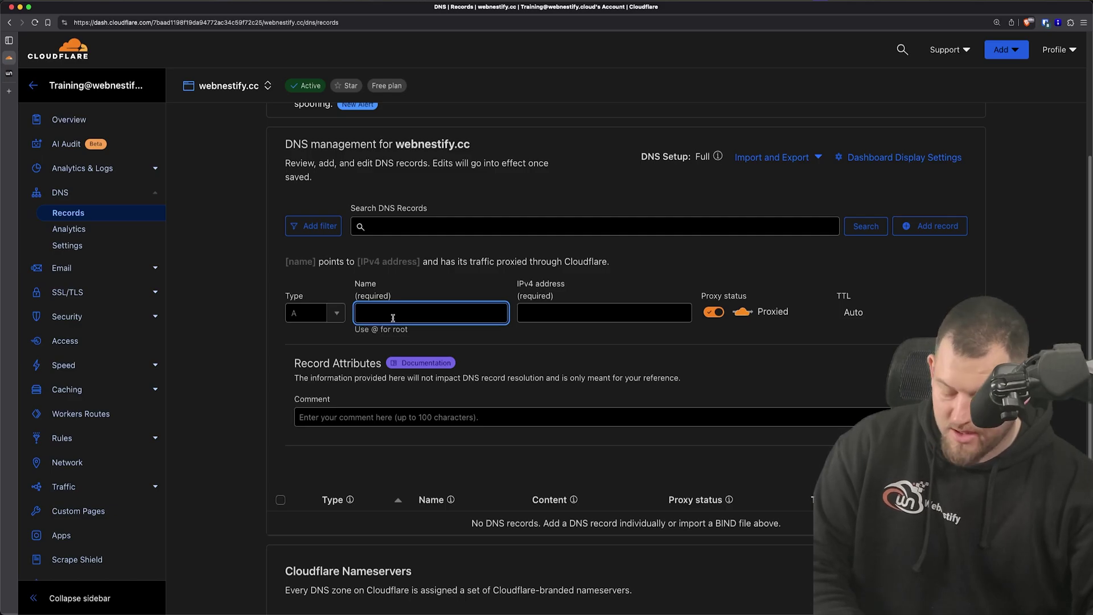
{"action": "type", "text": "server-"}
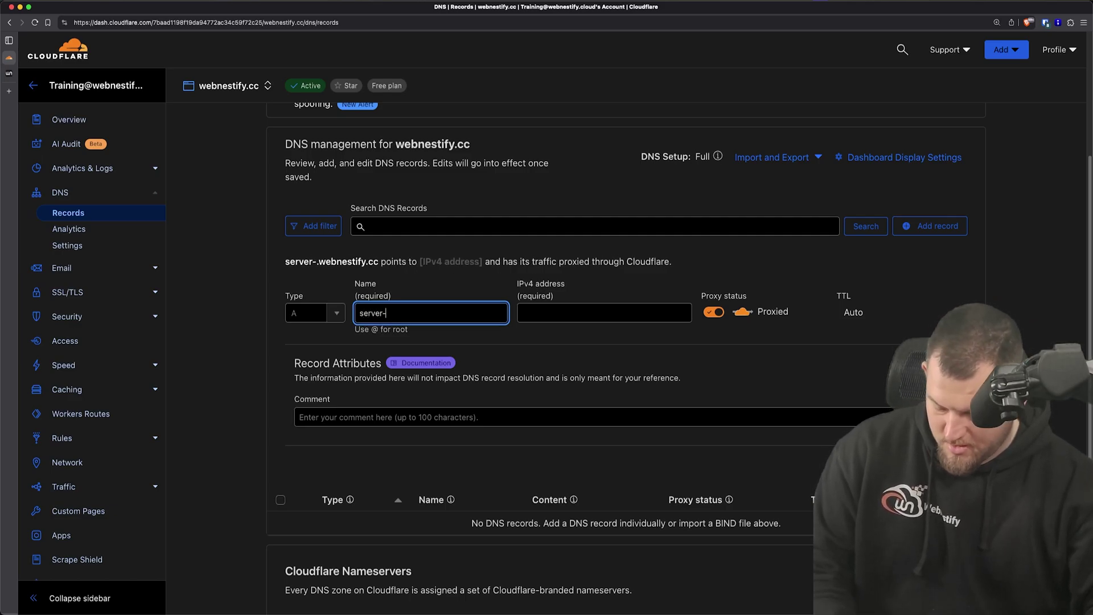
{"action": "type", "text": "producti"}
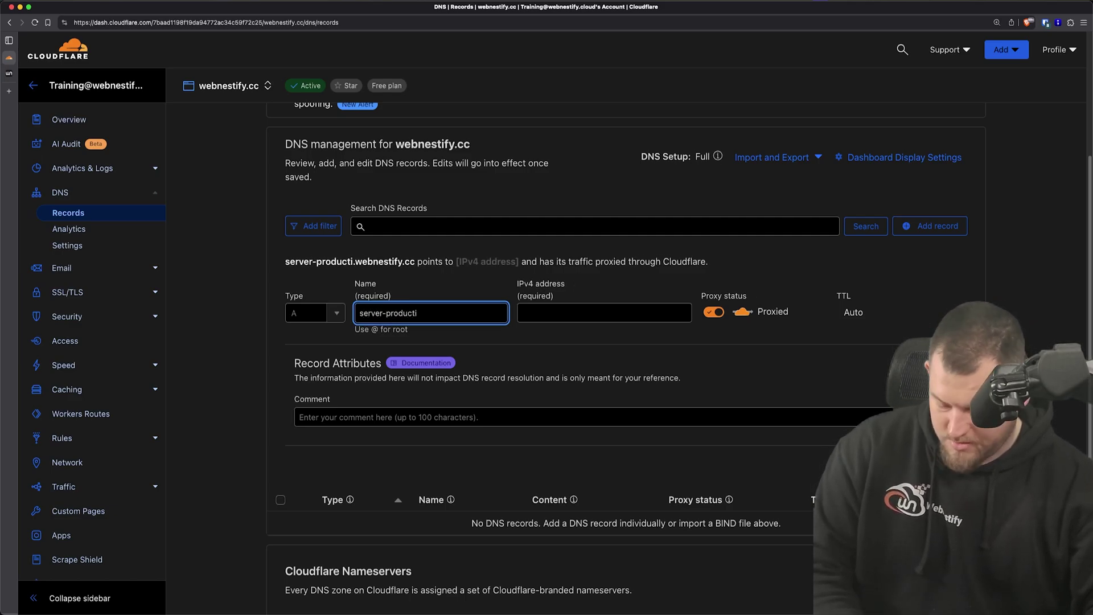
{"action": "type", "text": "on"}
{"action": "key", "text": "Tab"}
{"action": "key", "text": "super+v"}
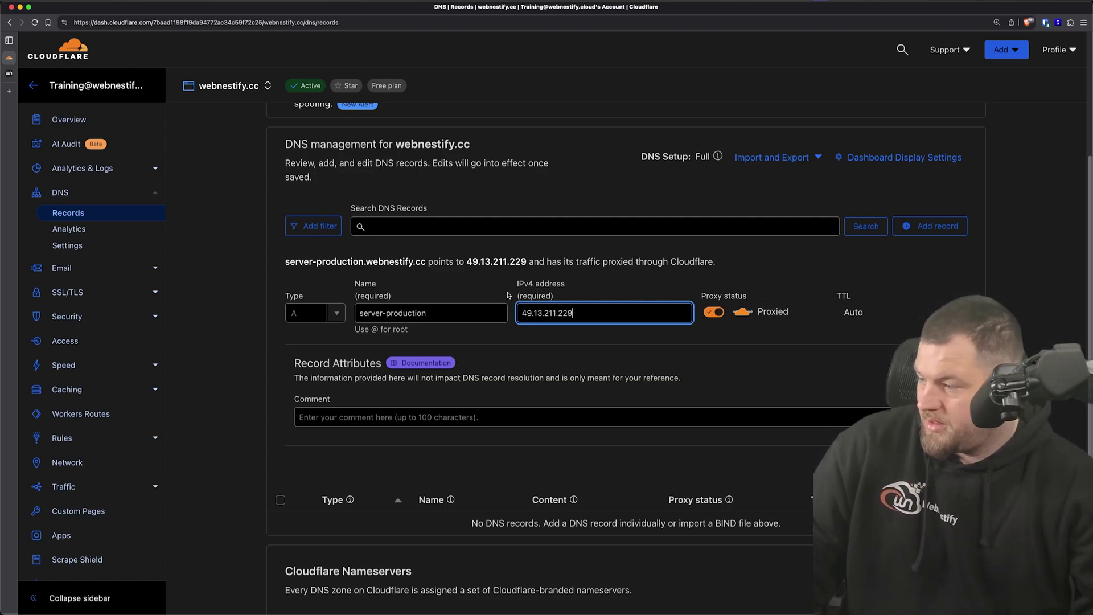
{"action": "key", "text": "Tab"}
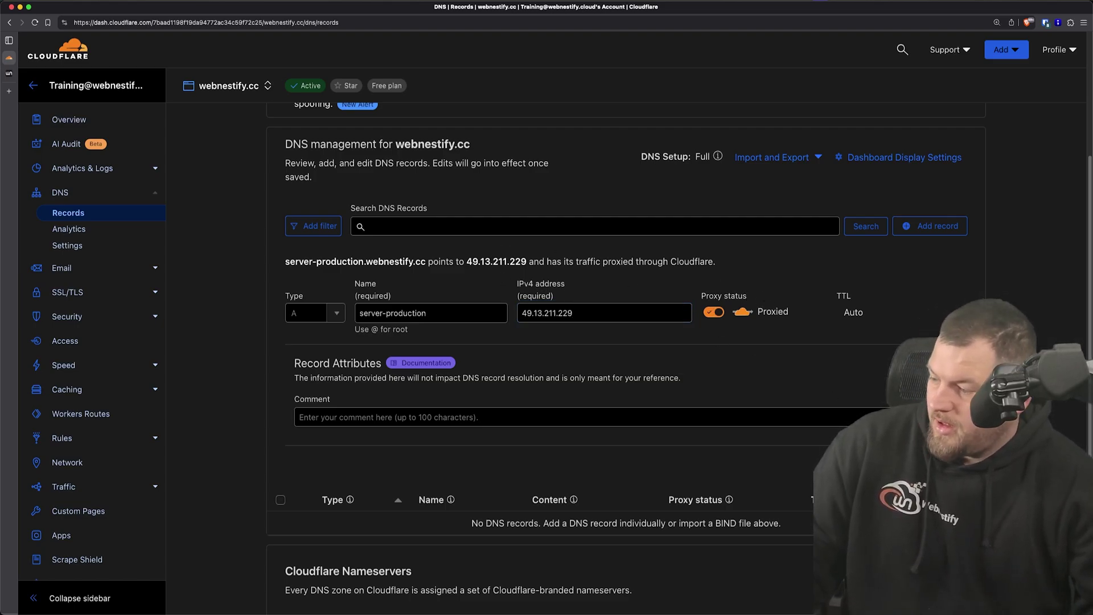
{"action": "left_click", "coordinate": [944, 462]}
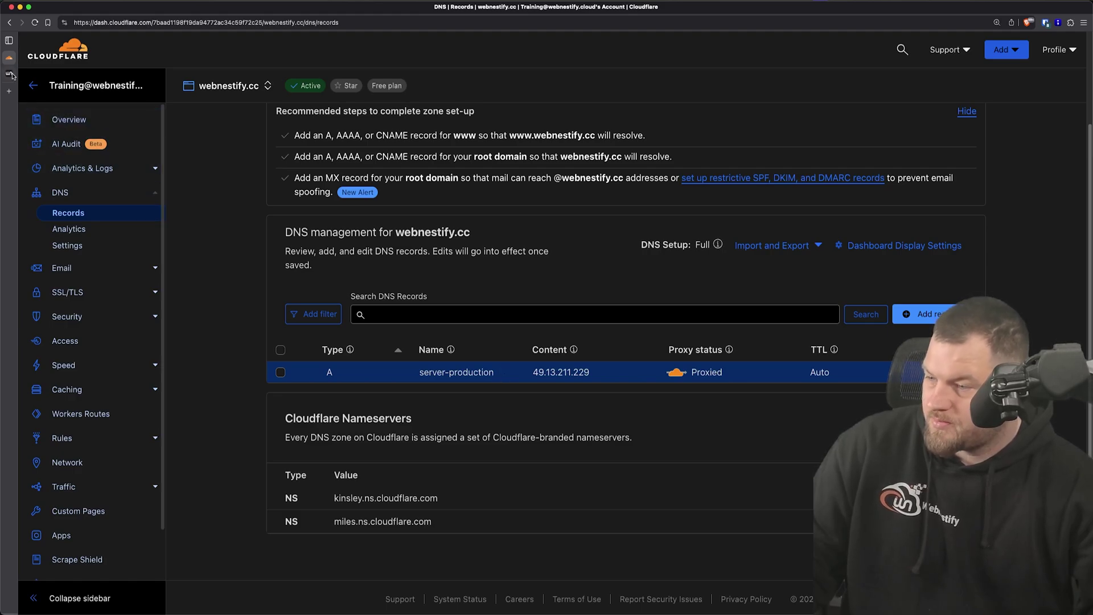
- Start adding a website in Webnestify with webnestify.uk pasted as the domain
{"action": "left_click", "coordinate": [28, 72]}
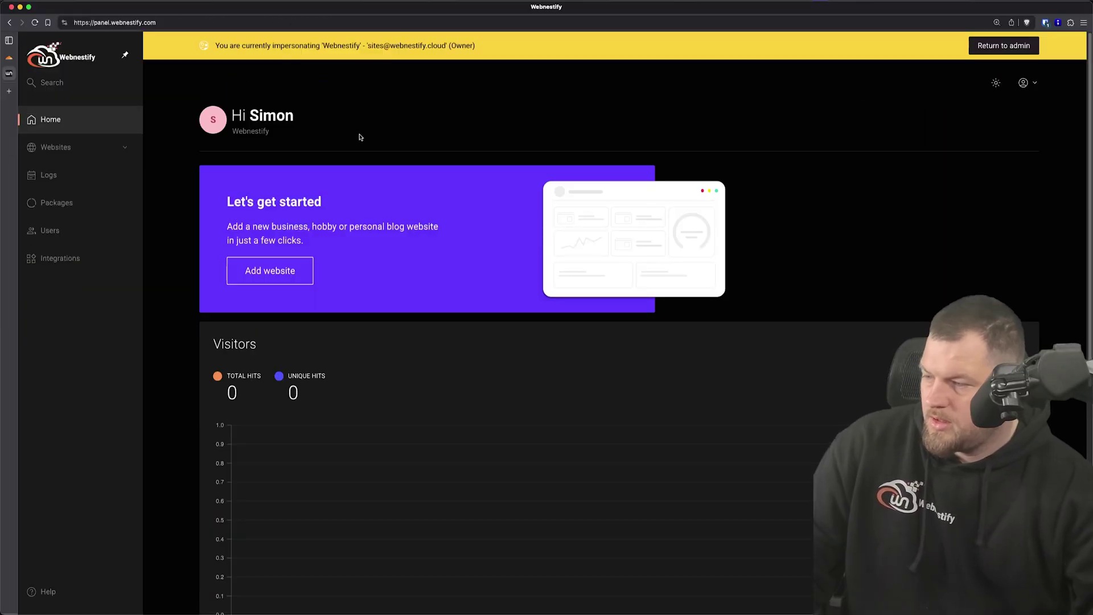
{"action": "left_click", "coordinate": [288, 269]}
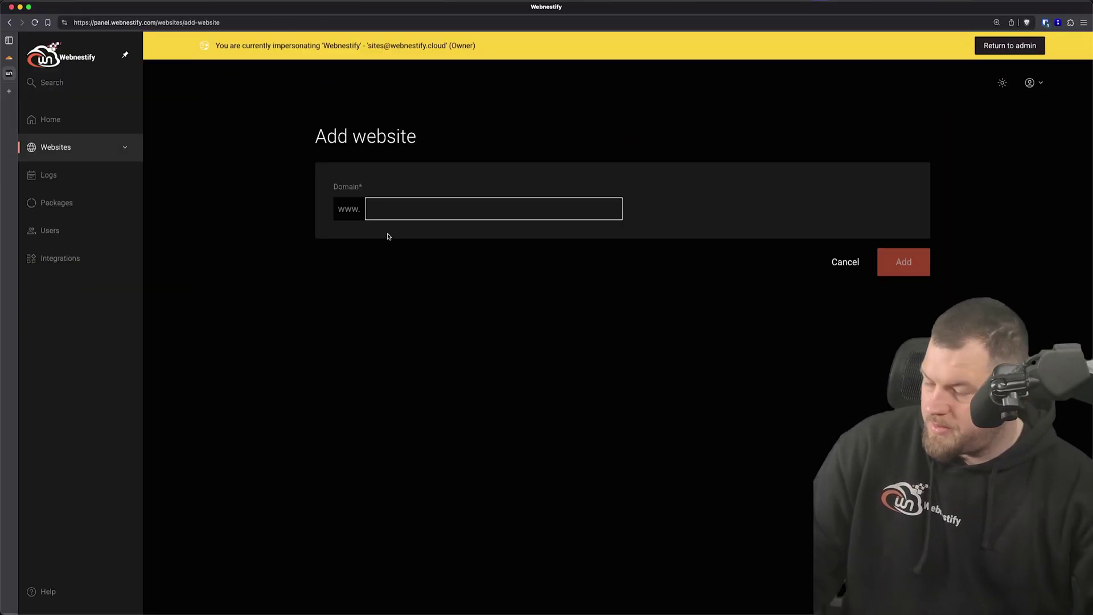
{"action": "key", "text": "super+v"}
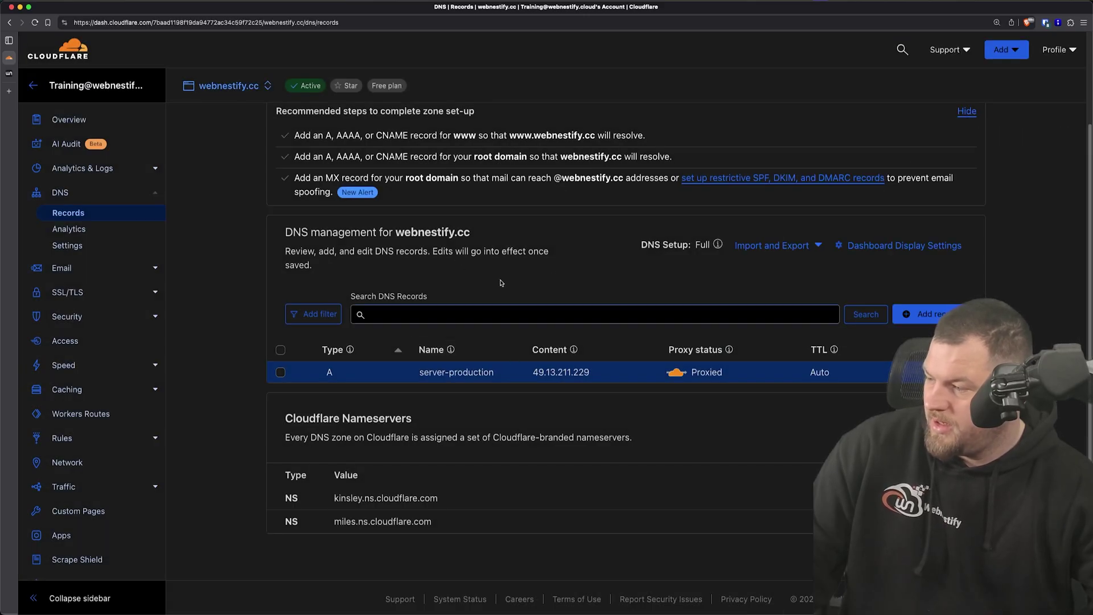
- Copy the server-production name and switch to the webnestify.uk zone
{"action": "left_click_drag", "start_coordinate": [501, 378], "coordinate": [425, 371]}
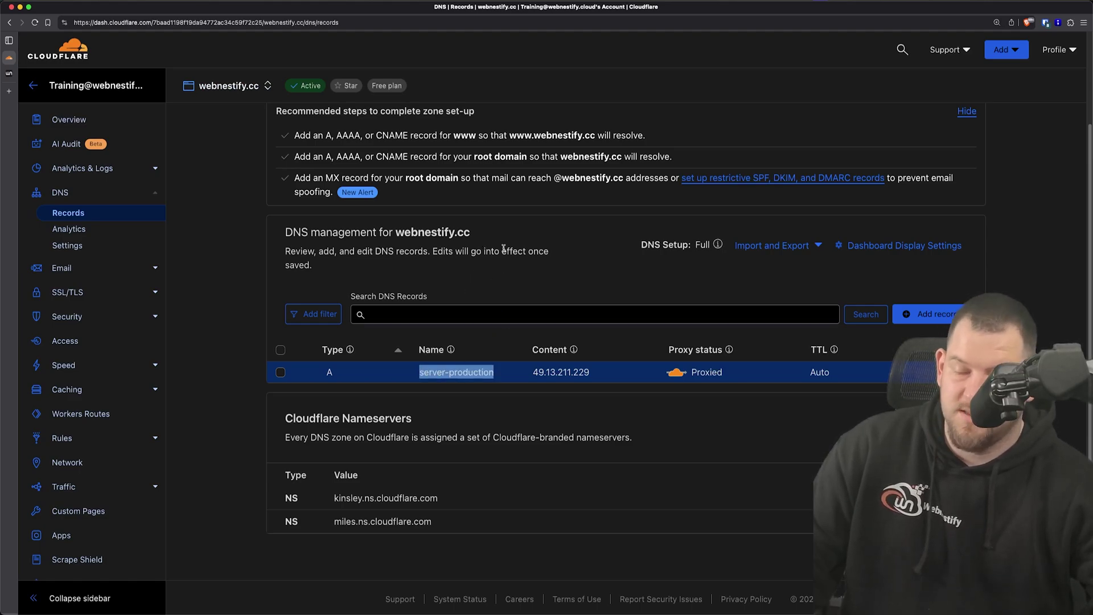
{"action": "left_click", "coordinate": [267, 91]}
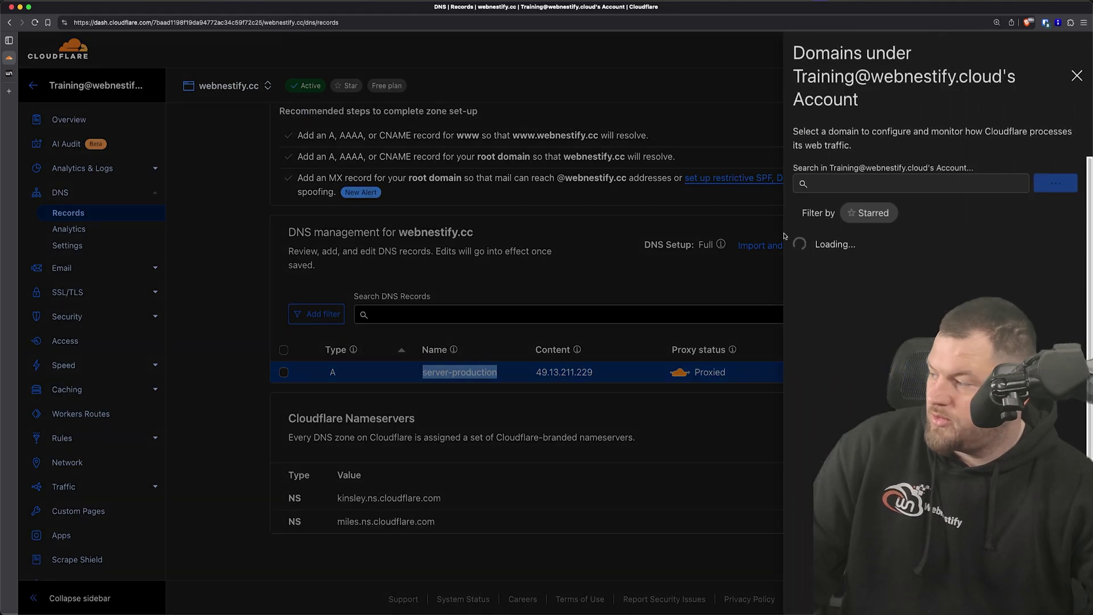
{"action": "left_click", "coordinate": [826, 365]}
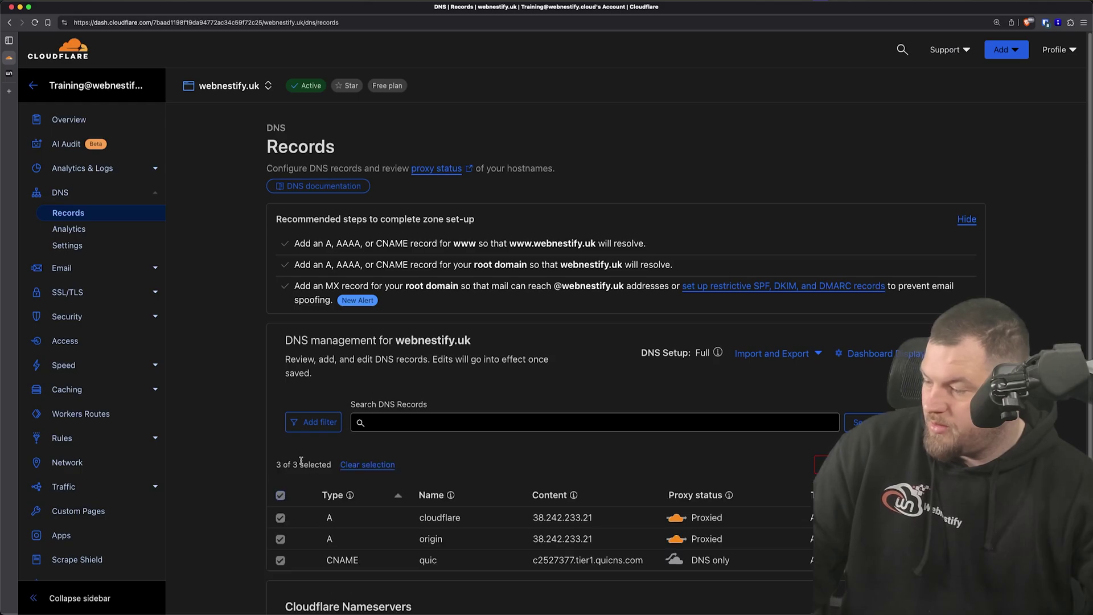
- Delete the zone's three old records (cloudflare, origin, quic), confirming with DELETE
{"action": "left_click", "coordinate": [822, 463]}
{"action": "left_click", "coordinate": [612, 339]}
{"action": "type", "text": "DELETE"}
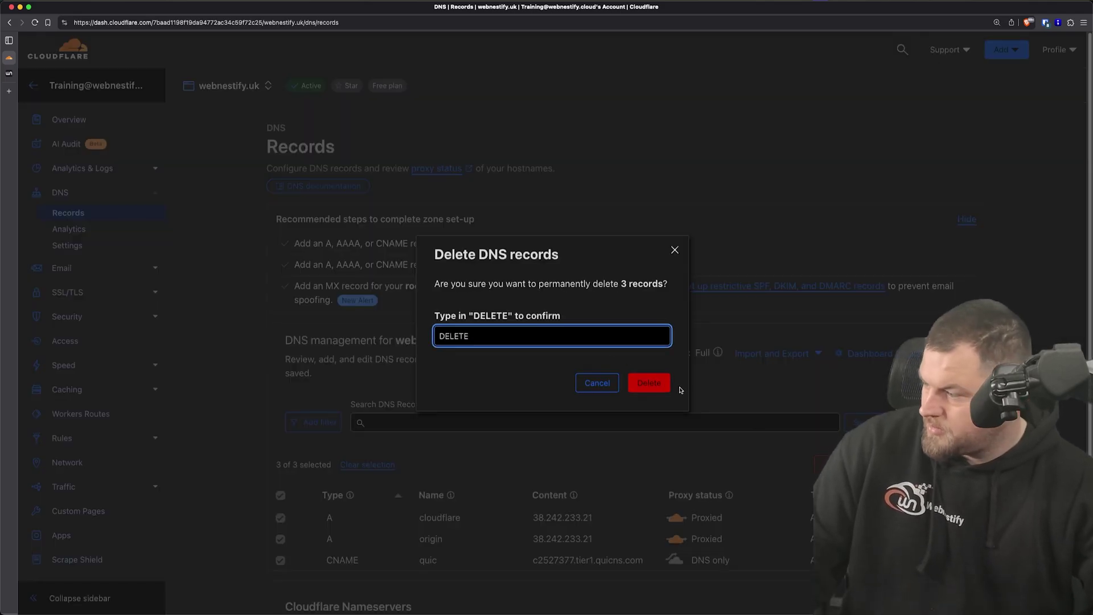
{"action": "left_click", "coordinate": [669, 389]}
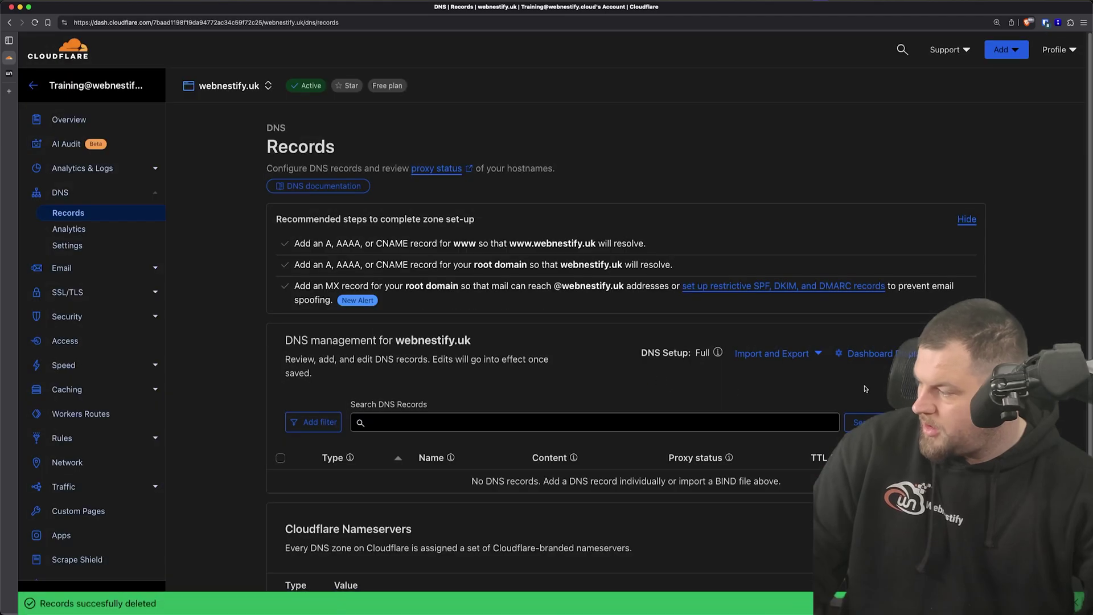
- Start a new CNAME record named @ for the webnestify.uk root
{"action": "left_click", "coordinate": [929, 422]}
{"action": "scroll", "coordinate": [563, 340], "scroll_direction": "down", "scroll_amount": 5}
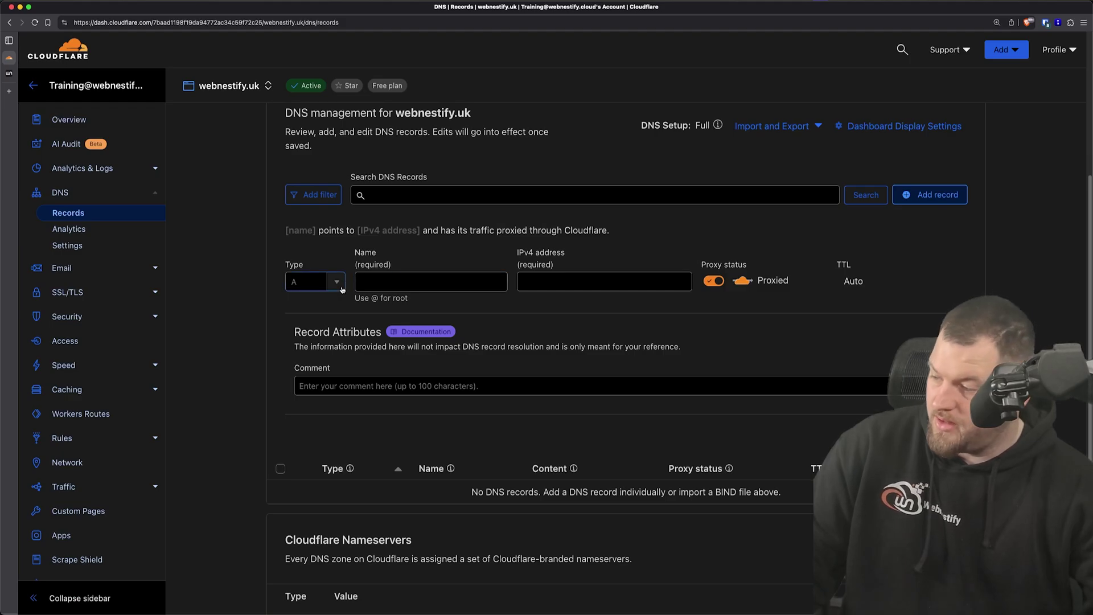
{"action": "left_click", "coordinate": [336, 283]}
{"action": "left_click", "coordinate": [330, 380]}
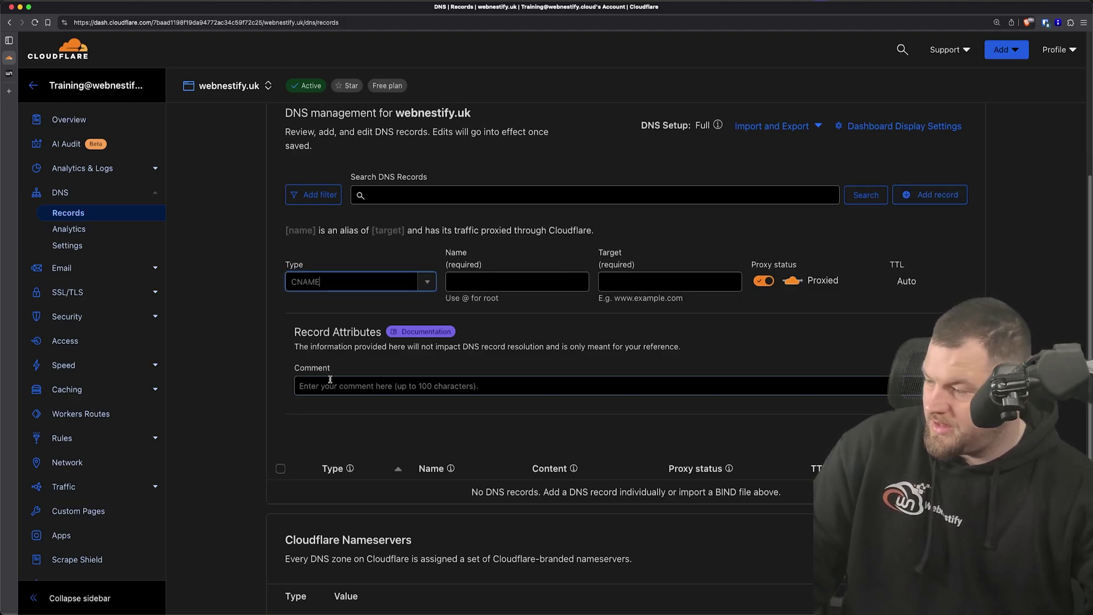
{"action": "left_click", "coordinate": [515, 283]}
{"action": "type", "text": "@"}
- Set the root CNAME's target to server-production.webnestify.cc and save it
{"action": "left_click", "coordinate": [617, 282]}
{"action": "type", "text": "sertver"}
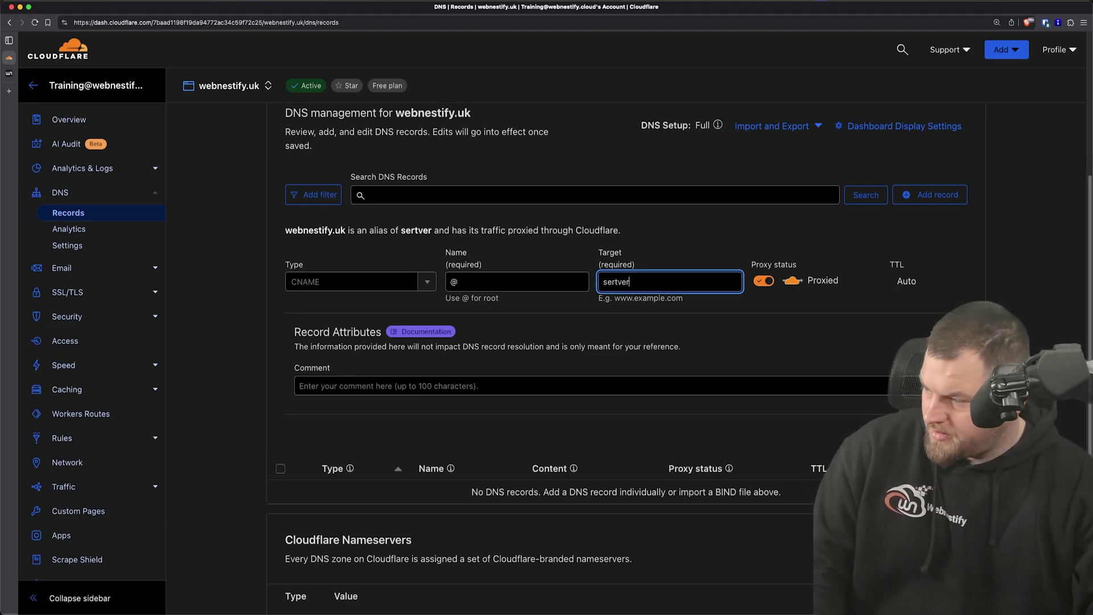
{"action": "key", "text": "BackSpace"}
{"action": "key", "text": "BackSpace"}
{"action": "key", "text": "BackSpace"}
{"action": "key", "text": "BackSpace"}
{"action": "type", "text": "ver-production.webnestify.cc"}
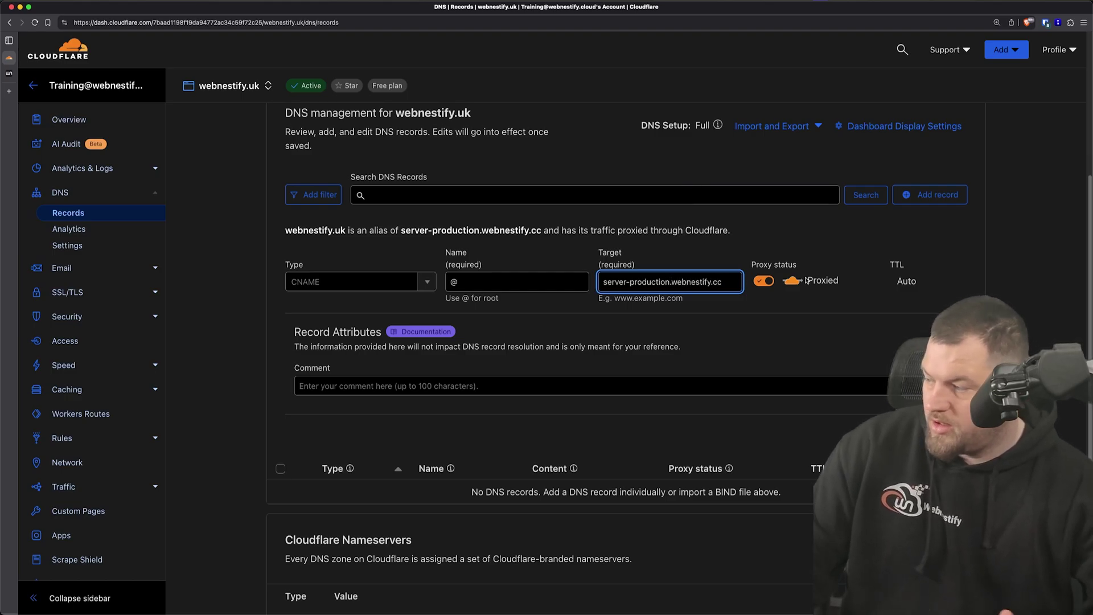
{"action": "triple_click", "coordinate": [698, 282]}
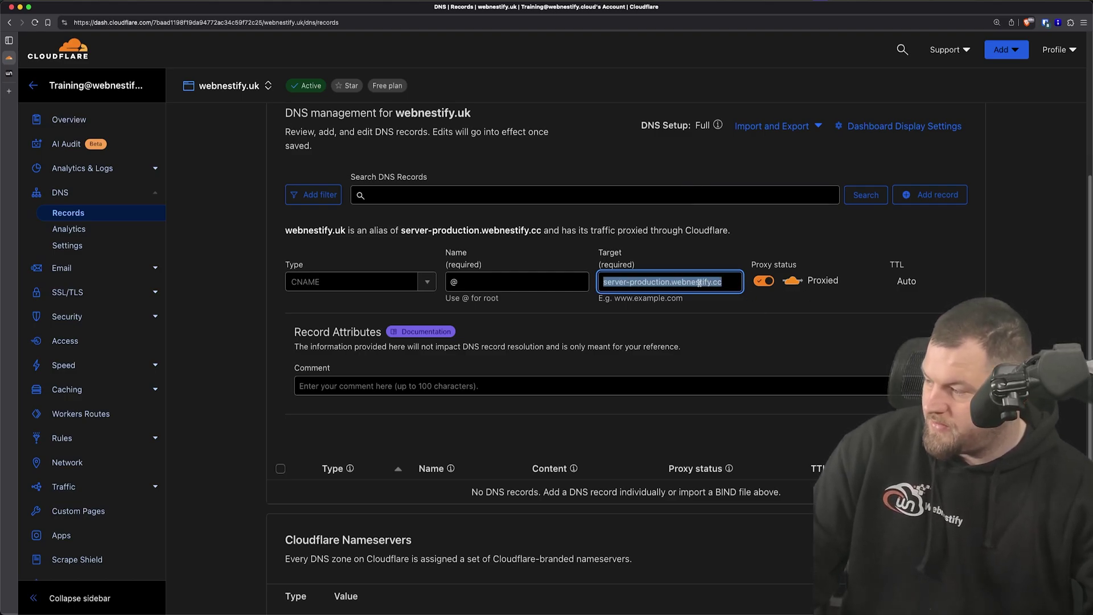
{"action": "key", "text": "Tab"}
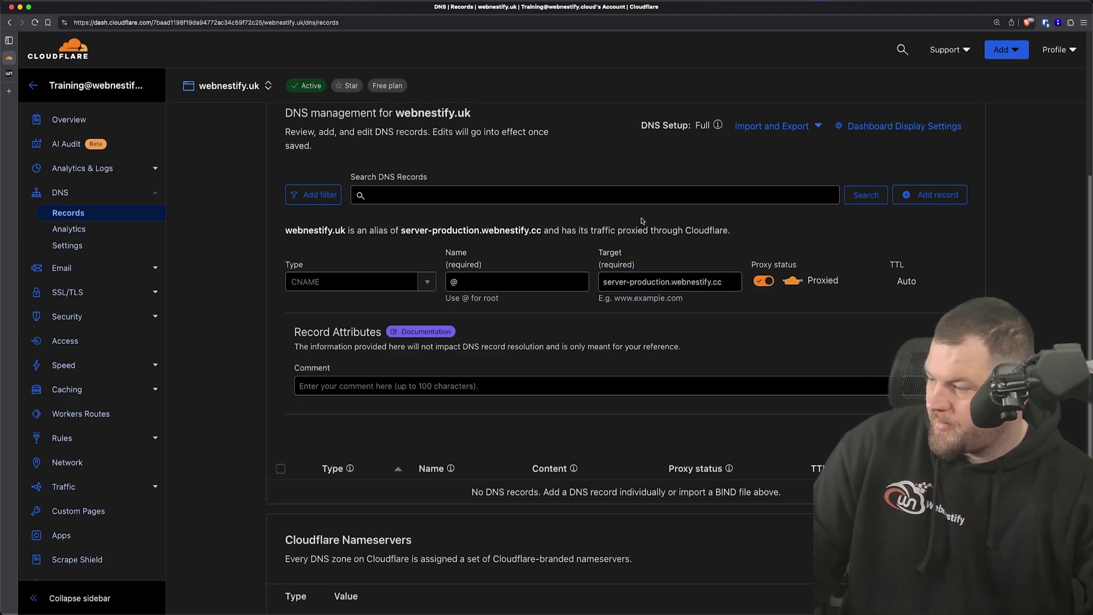
{"action": "key", "text": "Return"}
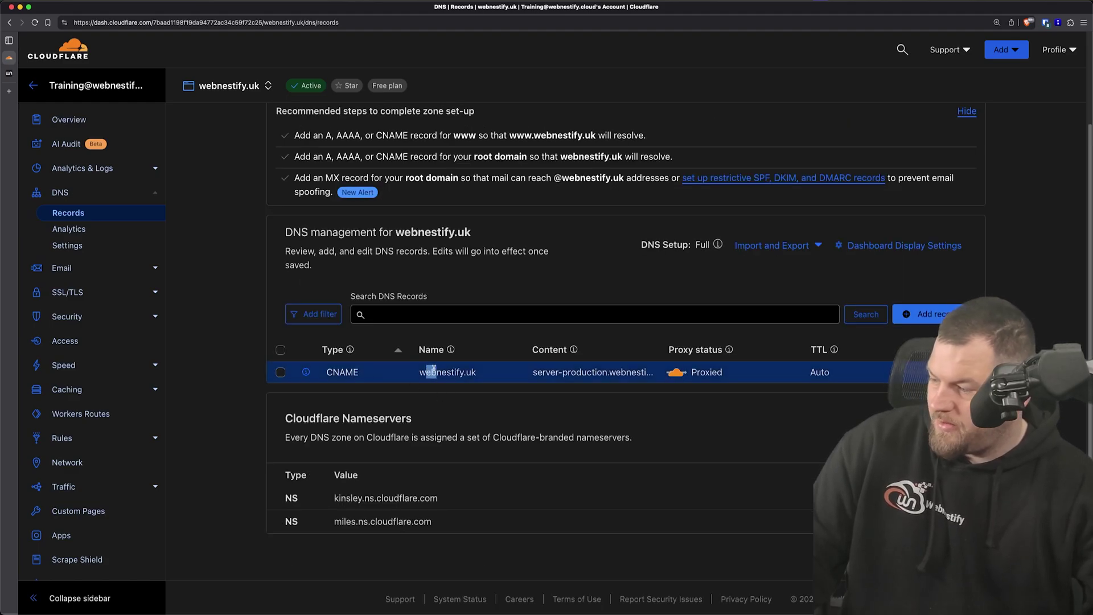
{"action": "left_click_drag", "start_coordinate": [550, 372], "coordinate": [595, 373]}
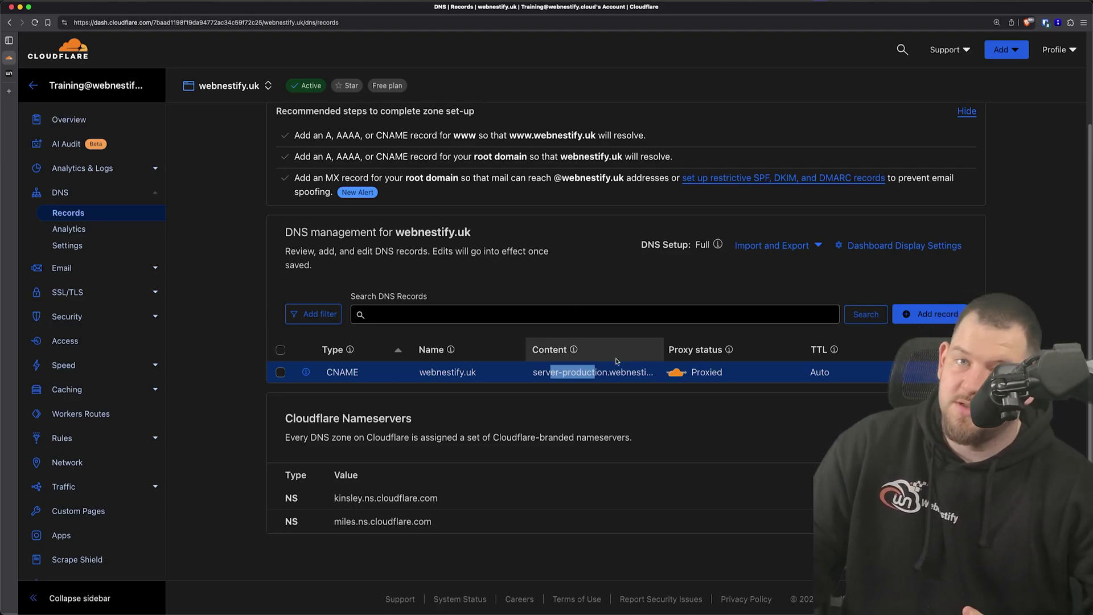
- Save a CNAME record named www with target @ so it aliases webnestify.uk
{"action": "left_click", "coordinate": [923, 315]}
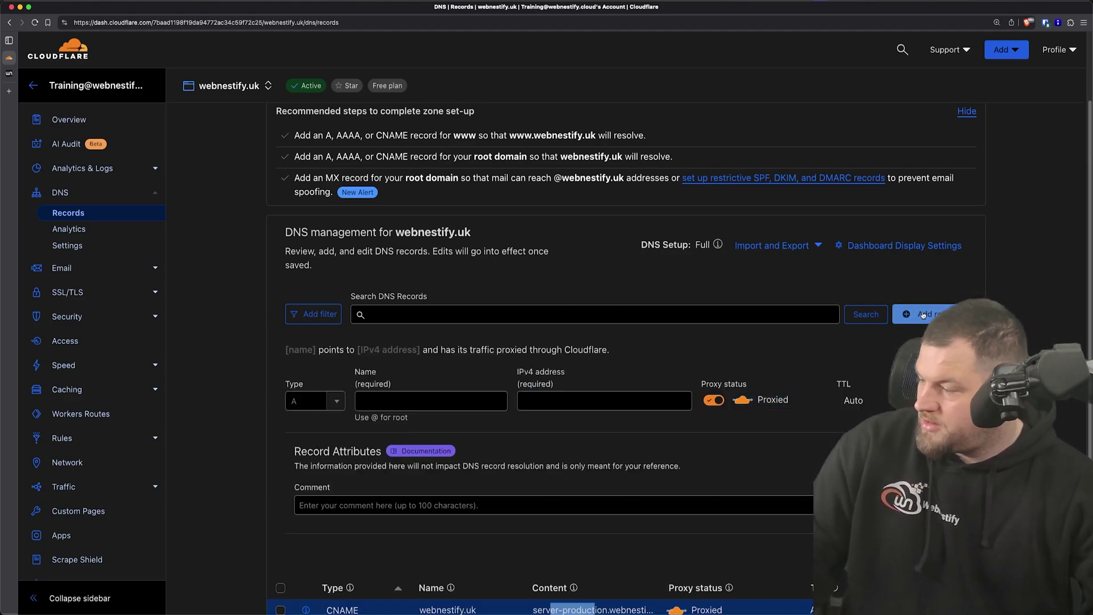
{"action": "left_click", "coordinate": [311, 401]}
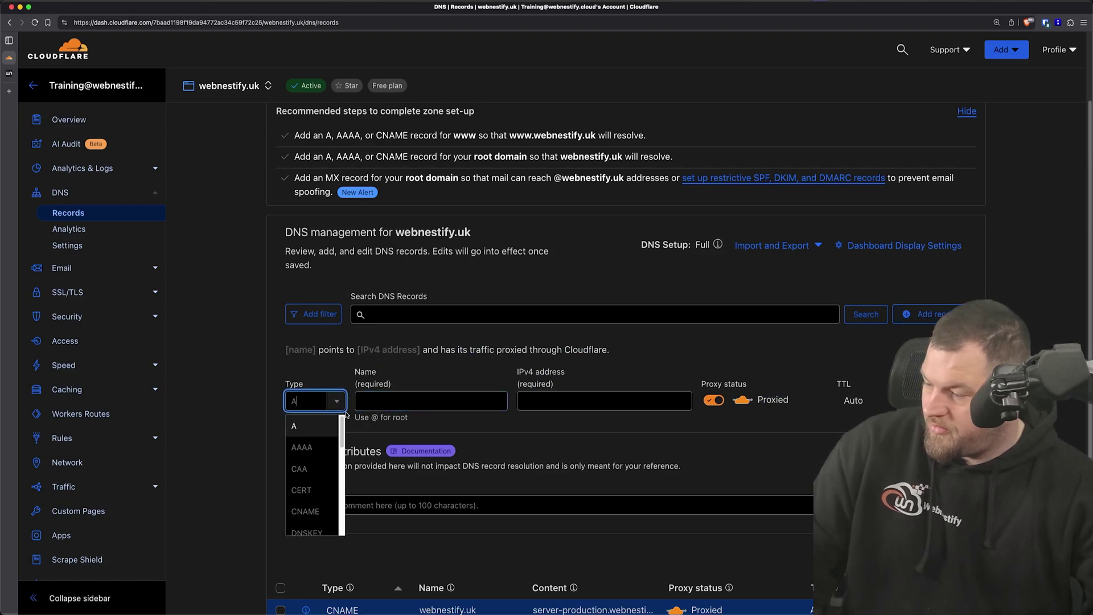
{"action": "left_click", "coordinate": [320, 513]}
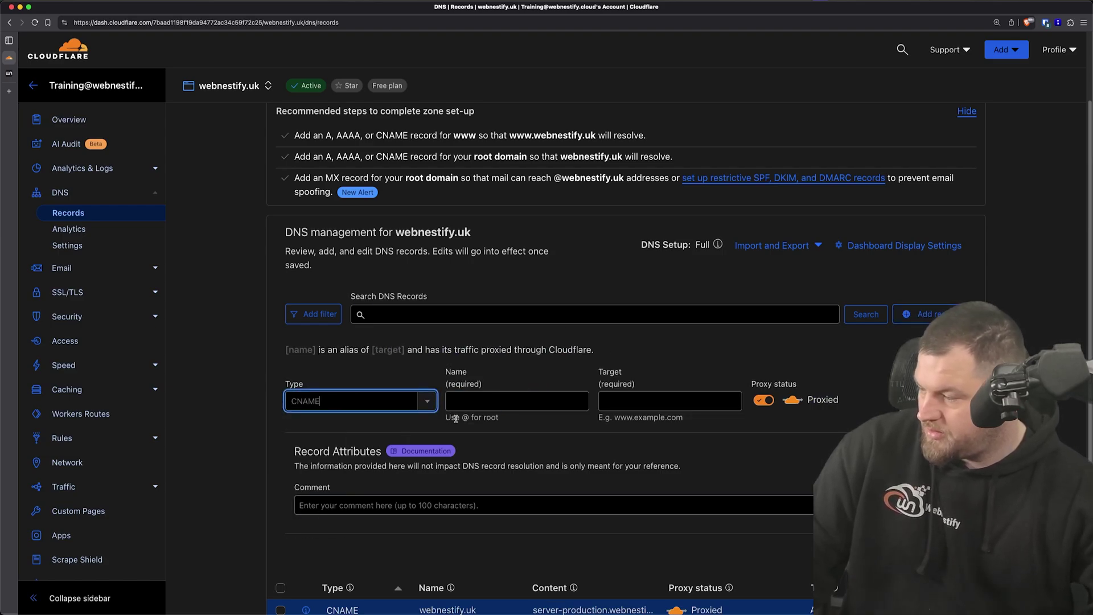
{"action": "left_click", "coordinate": [519, 405]}
{"action": "type", "text": "www"}
{"action": "key", "text": "Tab"}
{"action": "type", "text": "@"}
{"action": "key", "text": "BackSpace"}
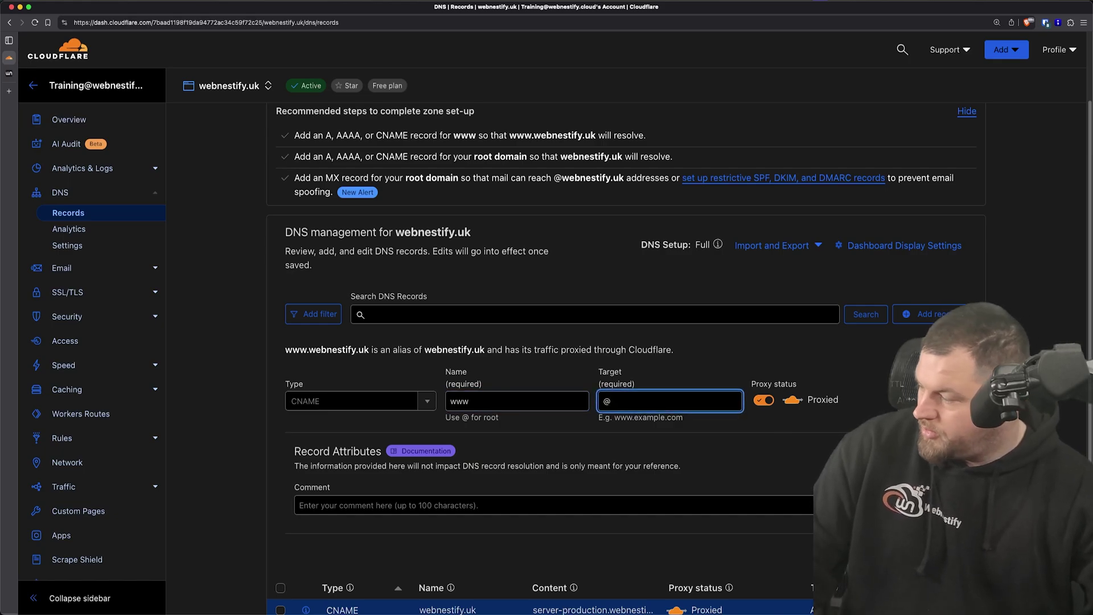
{"action": "key", "text": "Tab"}
{"action": "key", "text": "Return"}
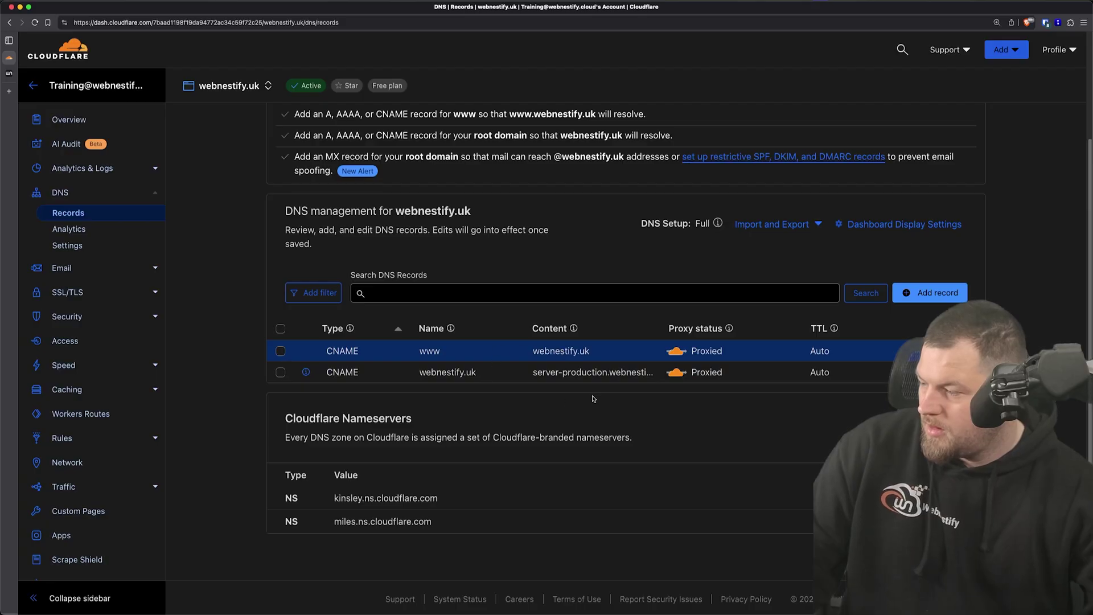
- Request a Let's Encrypt certificate for webnestify.uk in Webnestify's Security page
{"action": "left_click", "coordinate": [8, 73]}
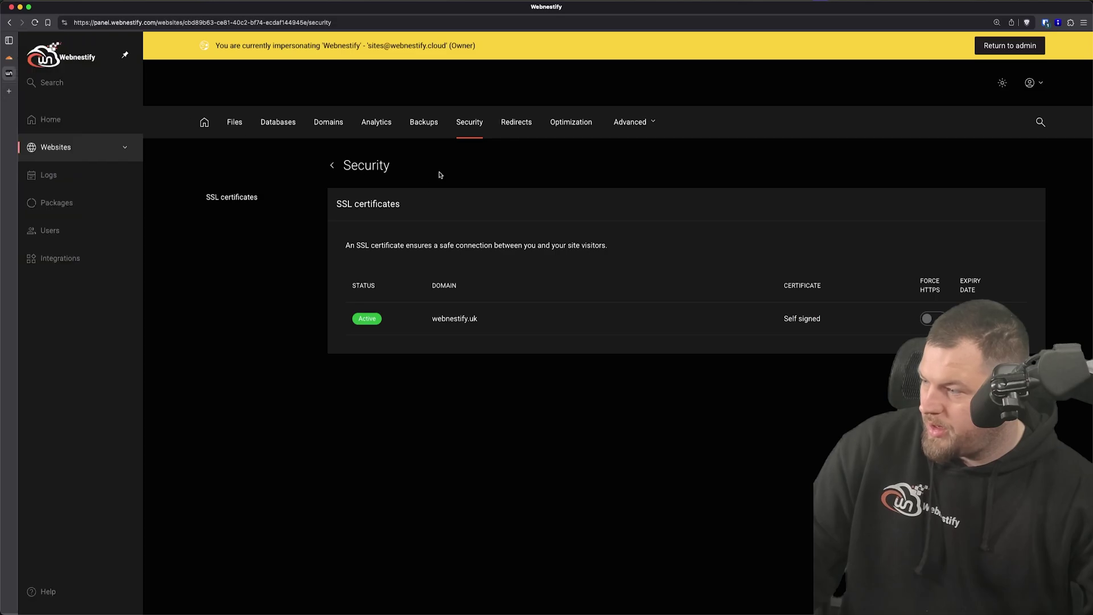
{"action": "left_click", "coordinate": [1010, 318]}
{"action": "left_click", "coordinate": [888, 349]}
{"action": "left_click", "coordinate": [686, 373]}
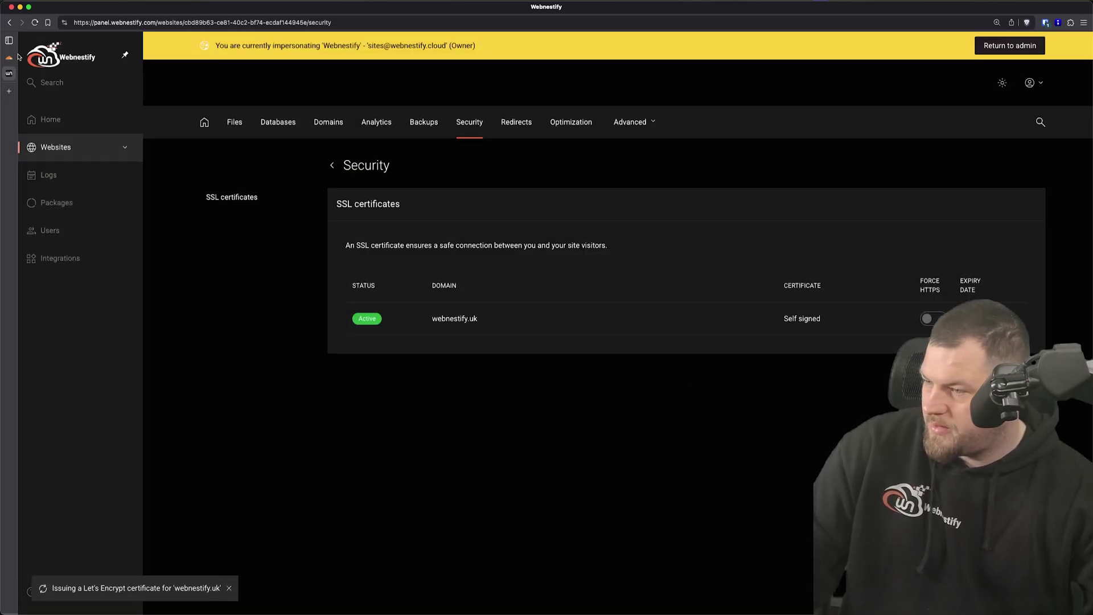
- Create a new Webnestify website for test2.webnestify.uk
{"action": "left_click", "coordinate": [69, 149]}
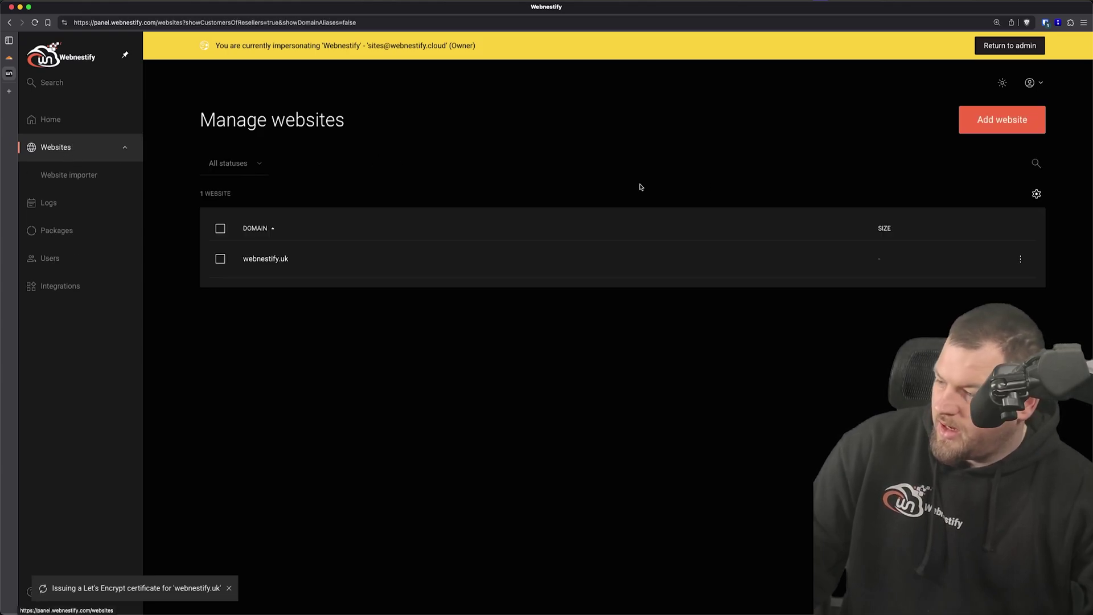
{"action": "left_click", "coordinate": [983, 120]}
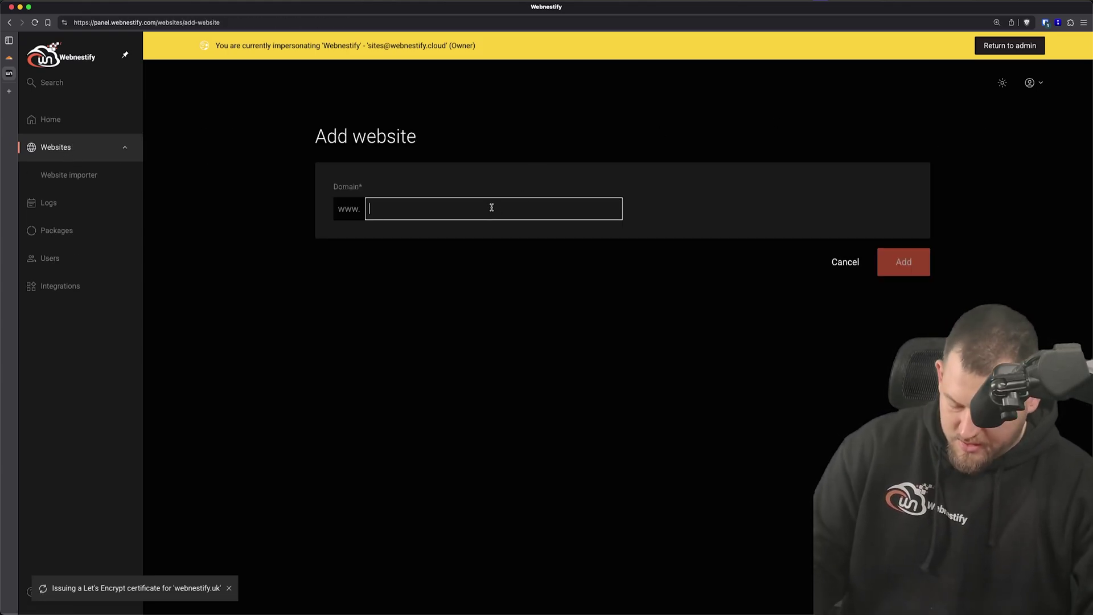
{"action": "type", "text": "test2.webnestify.uk"}
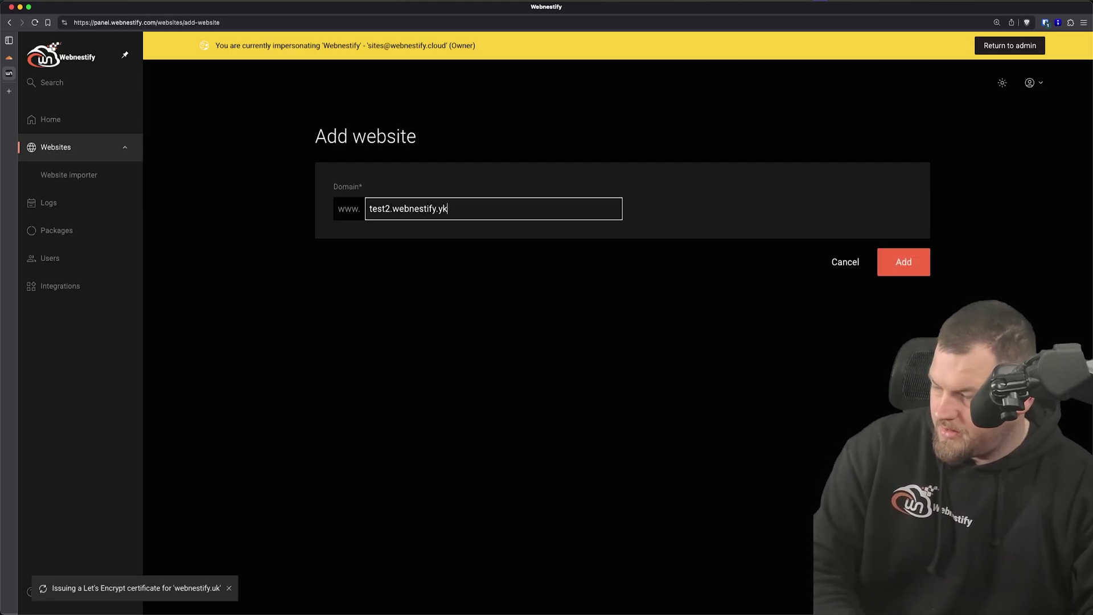
{"action": "left_click", "coordinate": [900, 265]}
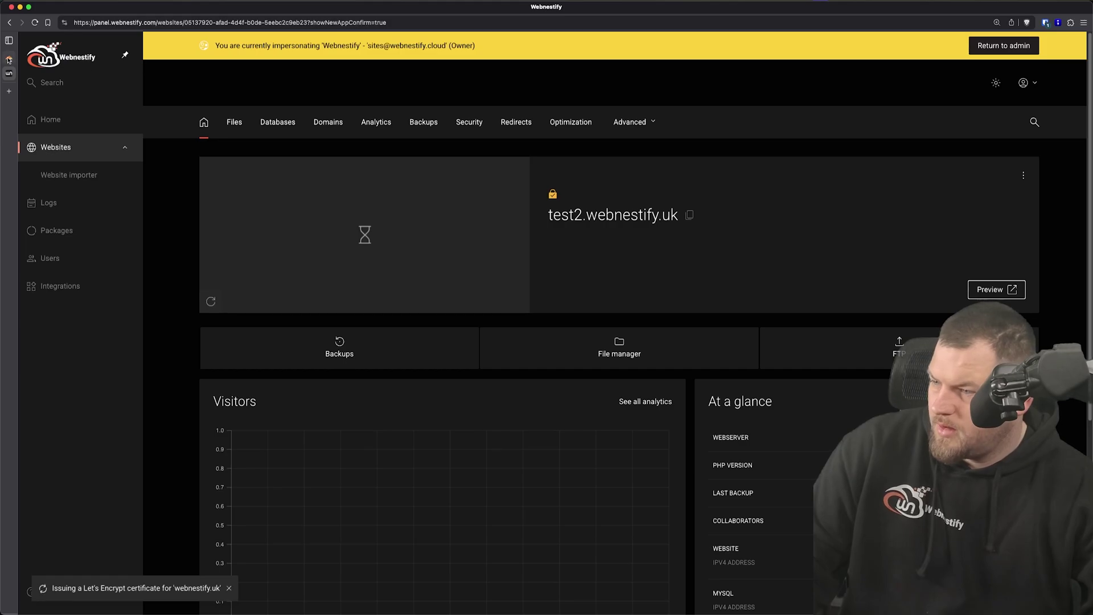
- Save a CNAME record named test2 with the pasted target server-production.webnestify.cc
{"action": "left_click", "coordinate": [57, 55]}
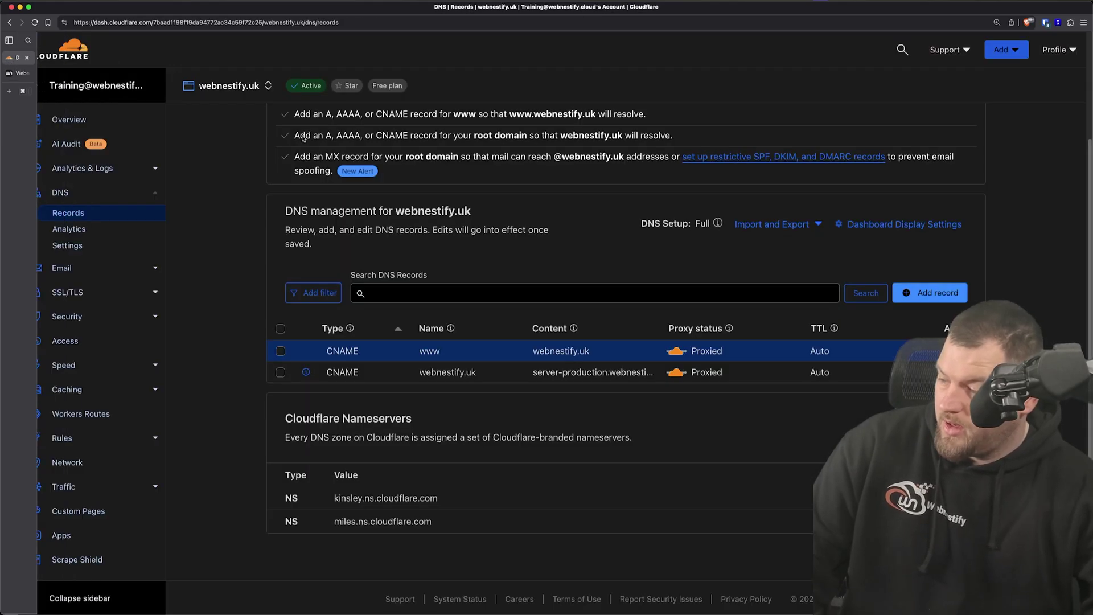
{"action": "left_click", "coordinate": [940, 297]}
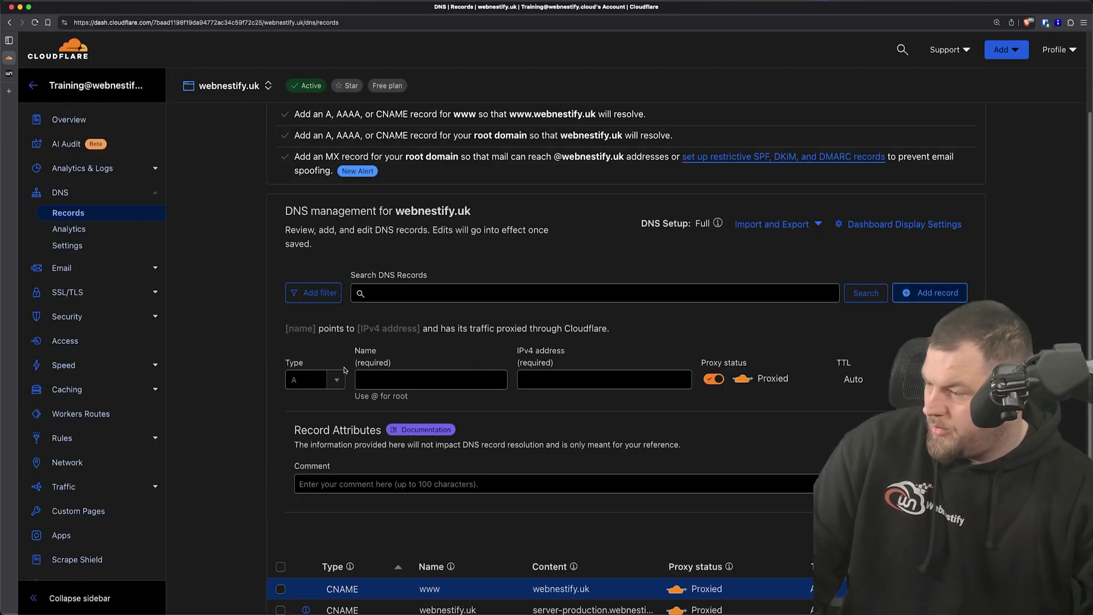
{"action": "left_click", "coordinate": [315, 380]}
{"action": "left_click", "coordinate": [311, 489]}
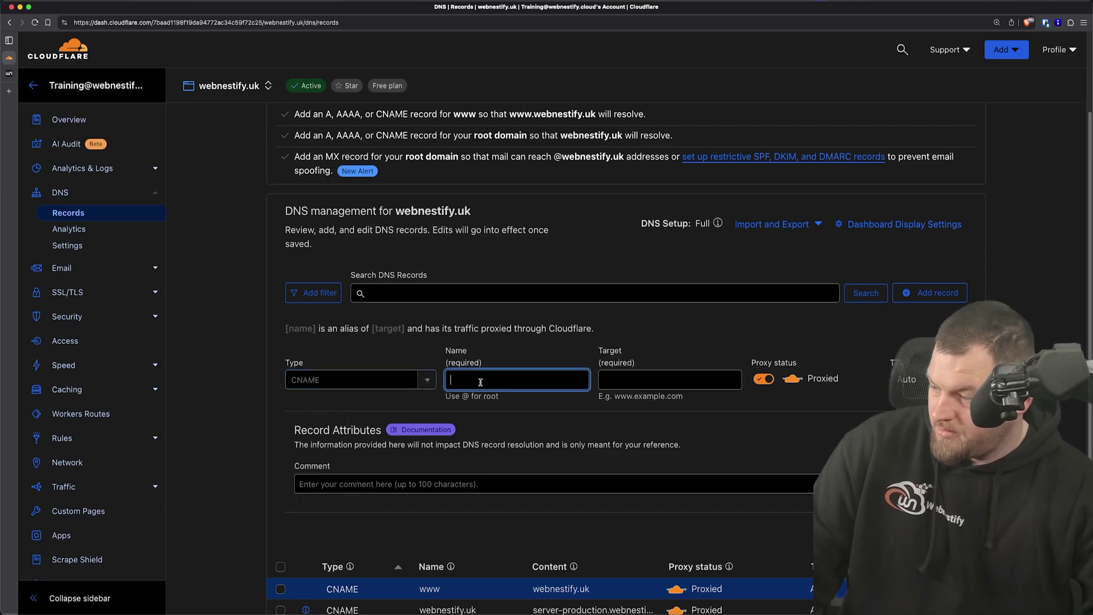
{"action": "left_click", "coordinate": [502, 376]}
{"action": "type", "text": "test2"}
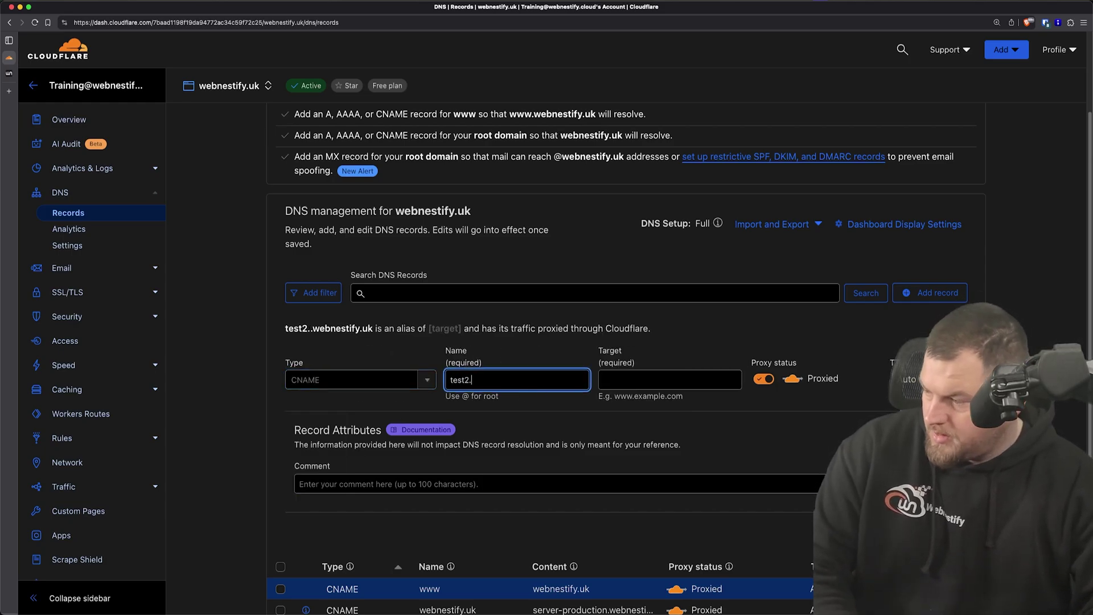
{"action": "left_click", "coordinate": [670, 380]}
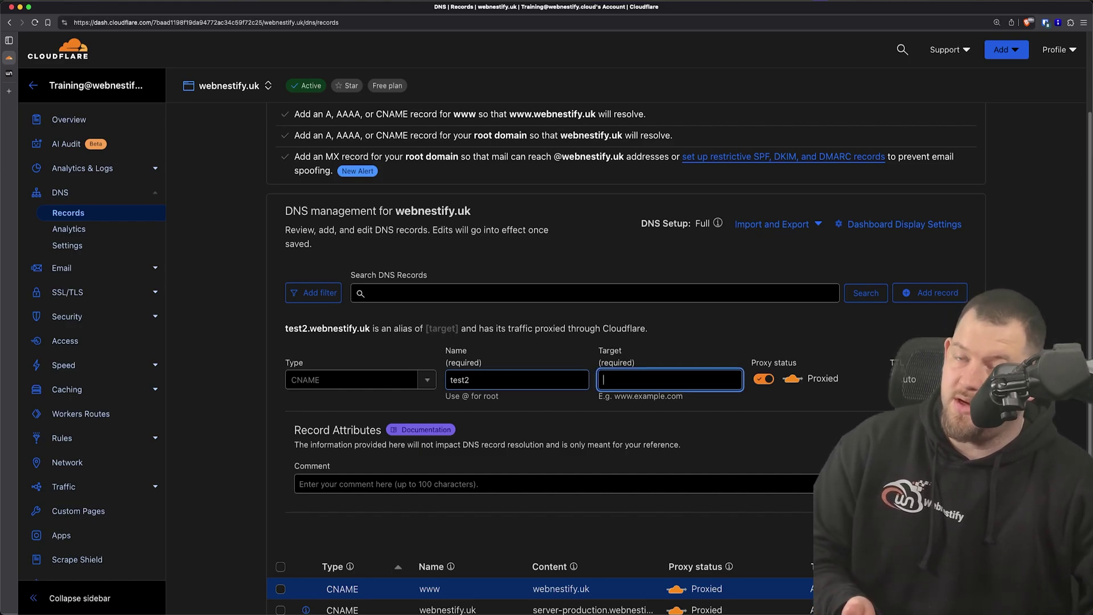
{"action": "type", "text": "server-production.webnestify.cc"}
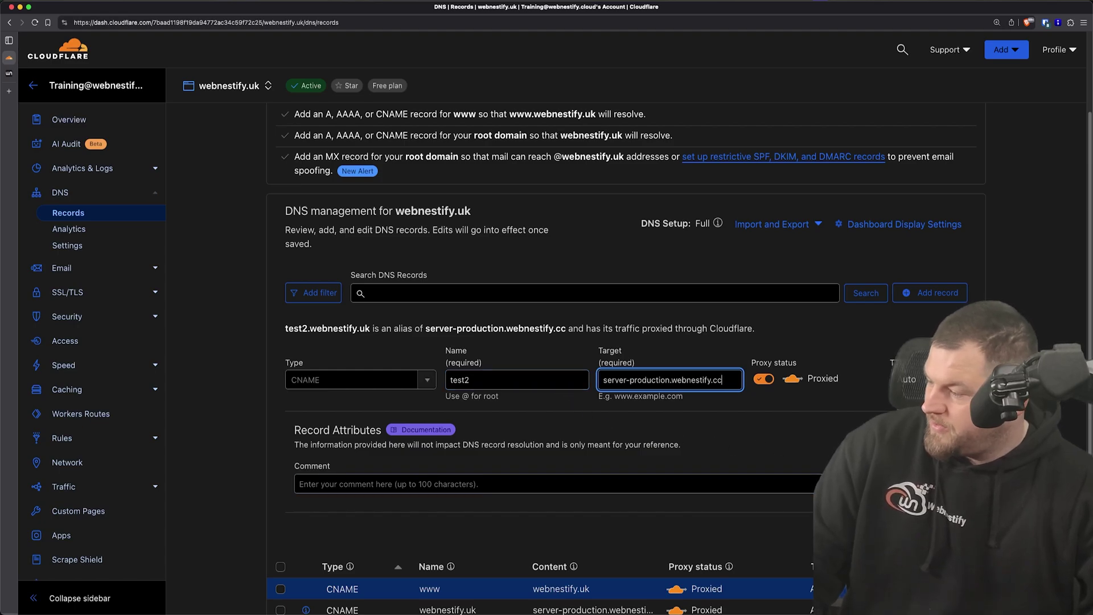
{"action": "key", "text": "Tab"}
{"action": "key", "text": "Return"}
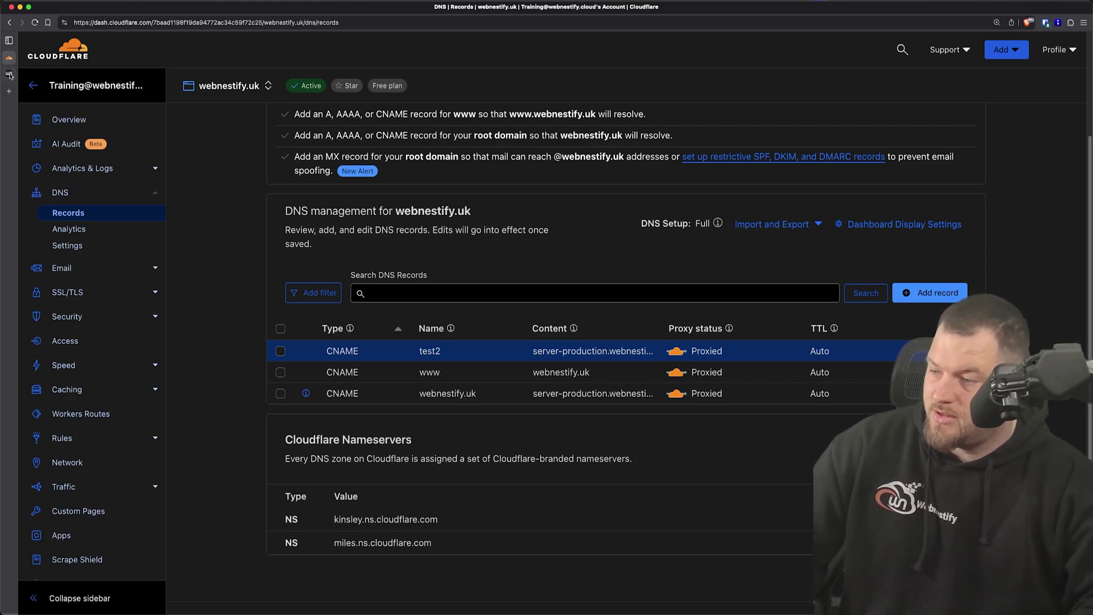
- Open the webnestify.cc zone from the Cloudflare domain switcher
{"action": "left_click", "coordinate": [229, 86]}
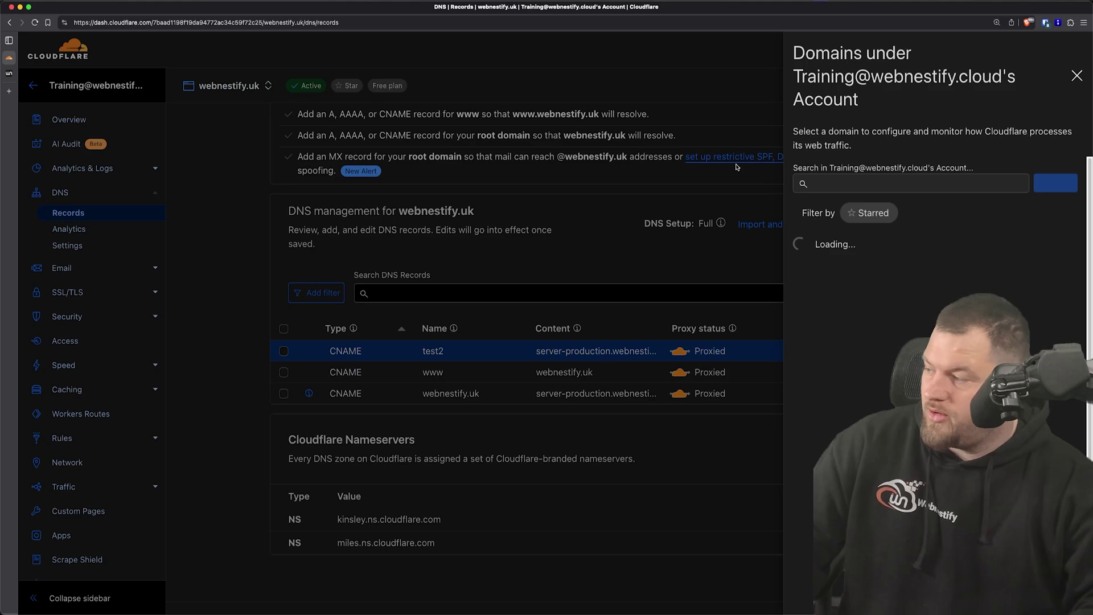
{"action": "left_click", "coordinate": [822, 288]}
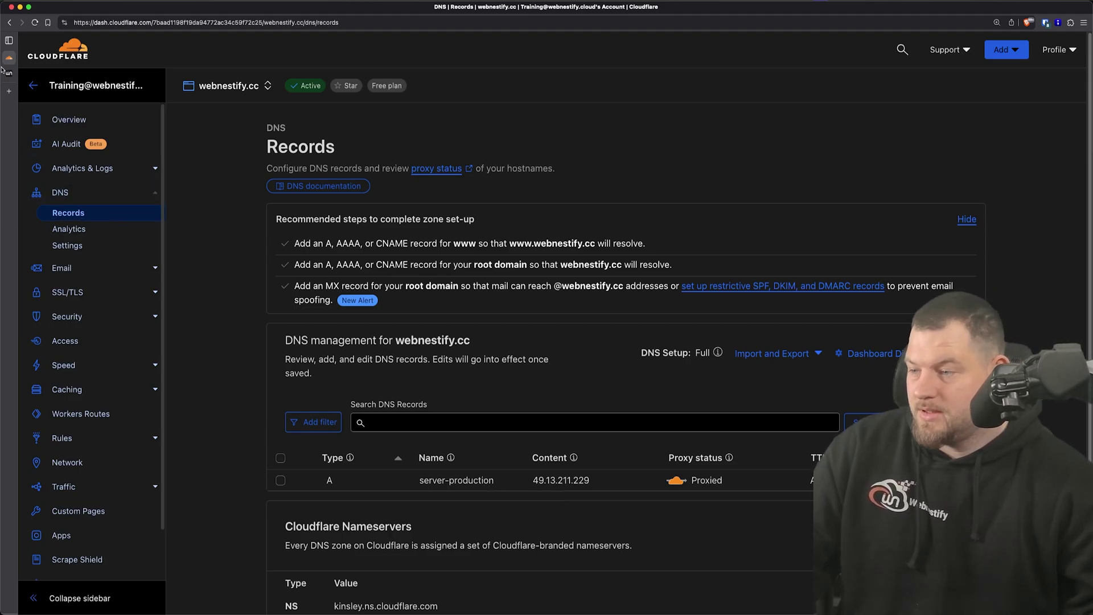
- Return to Webnestify's test2.webnestify.uk dashboard showing the issued webnestify.uk certificate
{"action": "left_click", "coordinate": [28, 74]}
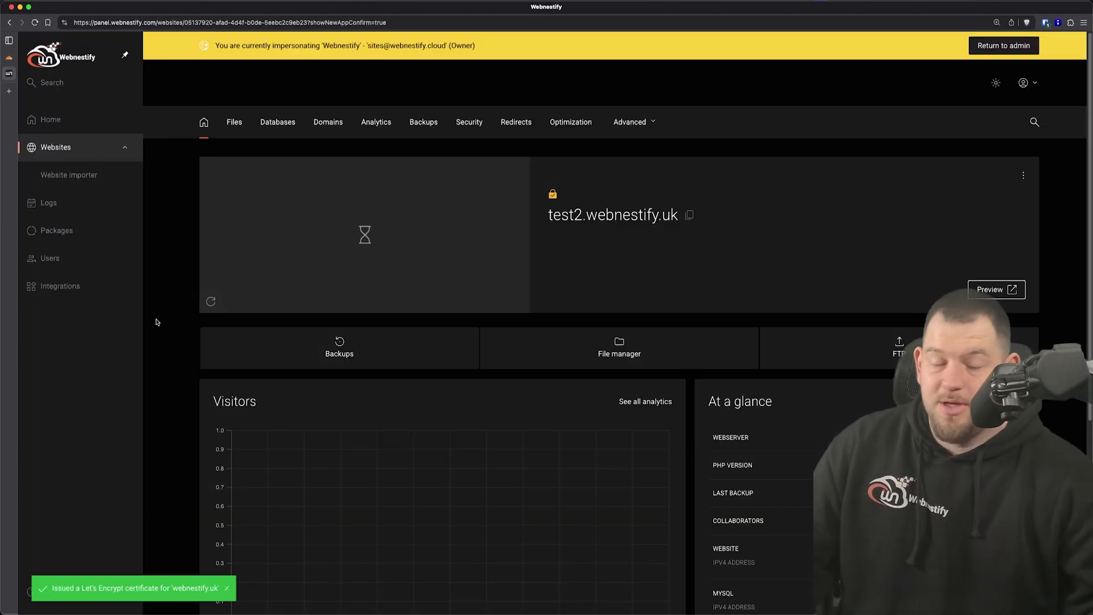